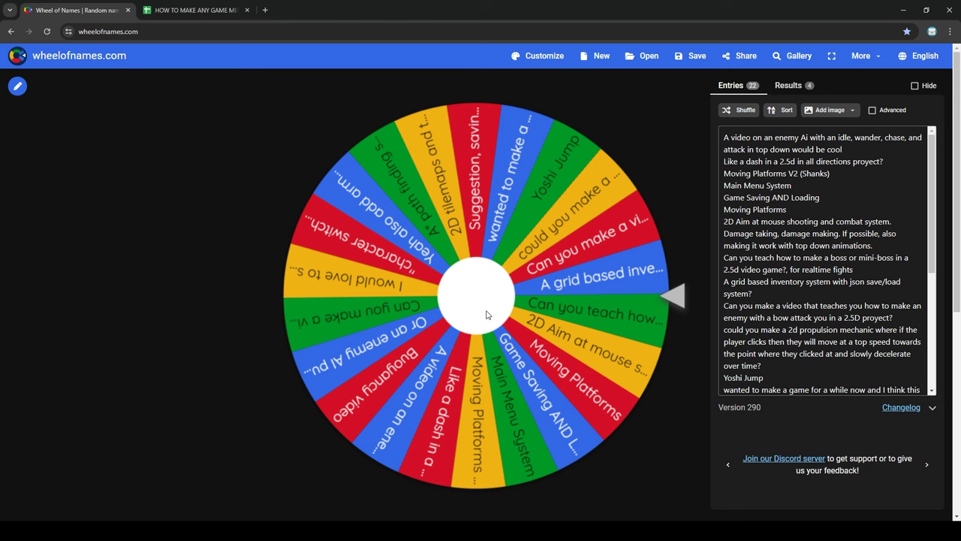
Step: Spin the wheelofnames suggestion wheel, then switch to the game-mechanic suggestions sheet
{"action": "left_click", "coordinate": [485, 315]}
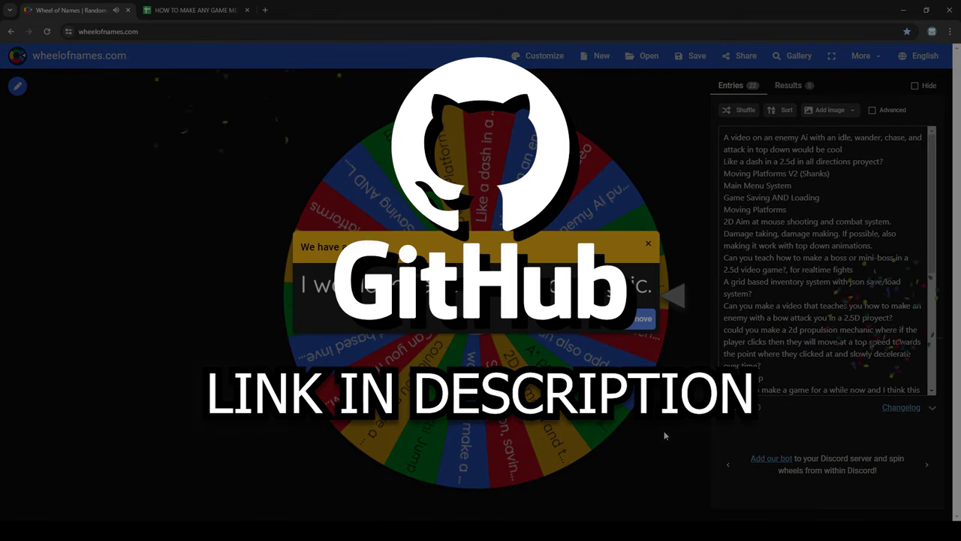
{"action": "left_click", "coordinate": [207, 7]}
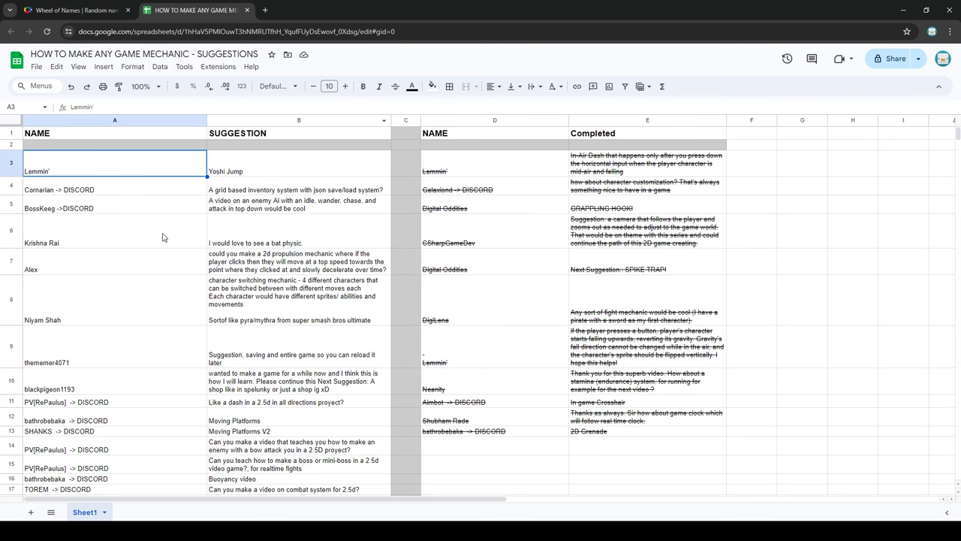
Step: Select cell A6 to read the viewer's bat physics suggestion and comment
{"action": "left_click", "coordinate": [134, 243]}
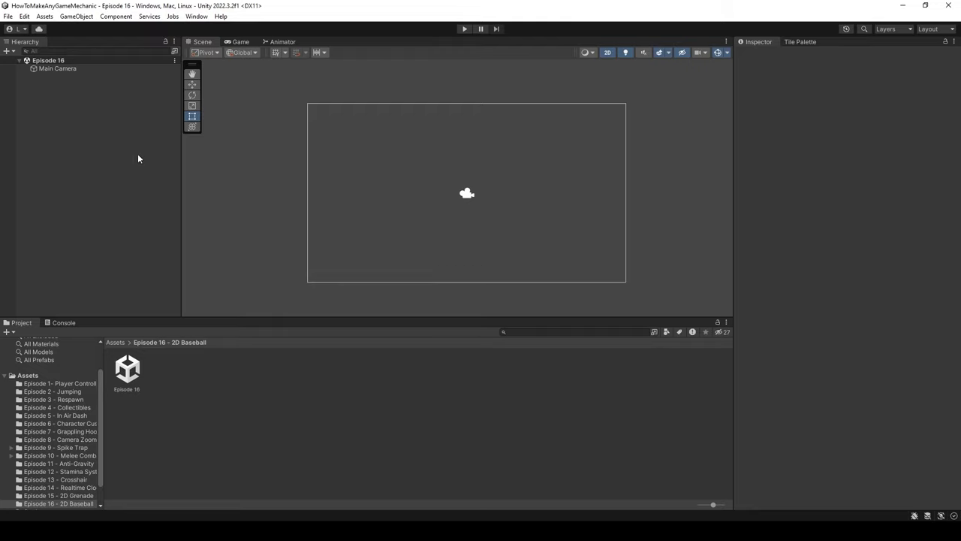
Step: Create a square sprite named Ground and reset its transform to the origin
{"action": "right_click", "coordinate": [85, 150]}
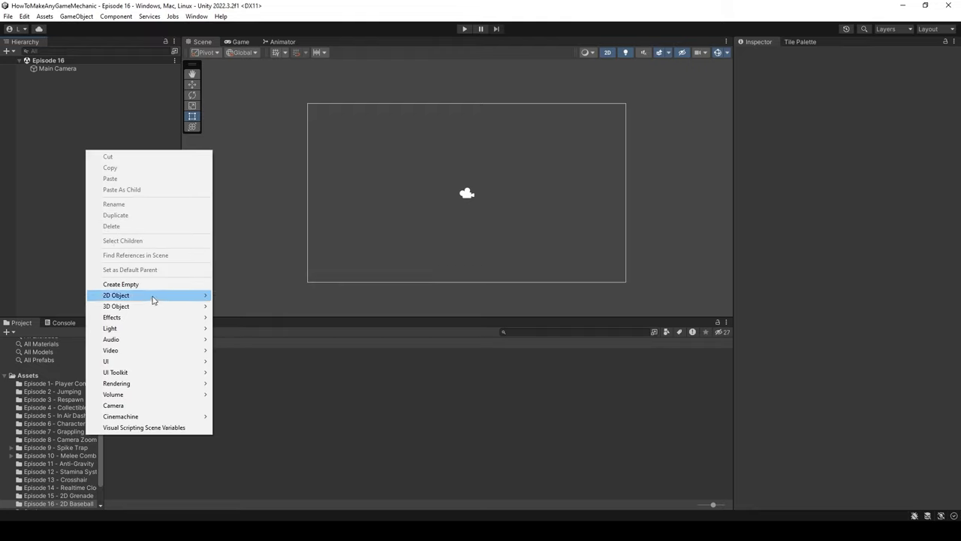
{"action": "mouse_move", "coordinate": [173, 297]}
{"action": "mouse_move", "coordinate": [260, 297]}
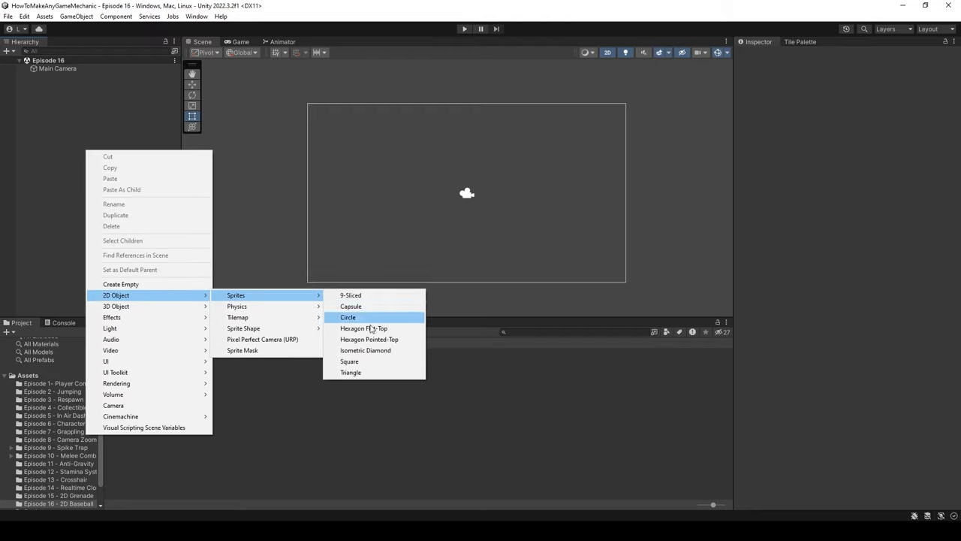
{"action": "left_click", "coordinate": [350, 362]}
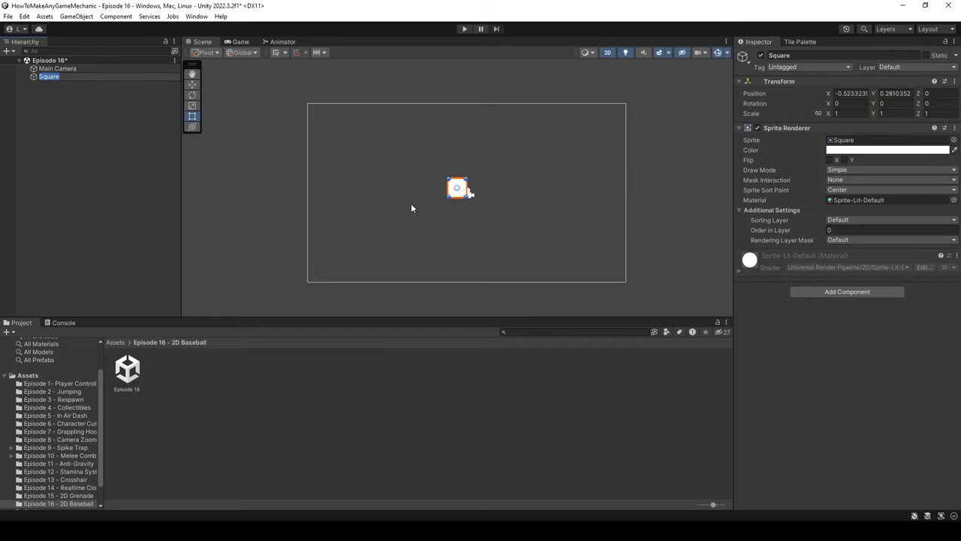
{"action": "type", "text": "Ground"}
{"action": "key", "text": "Return"}
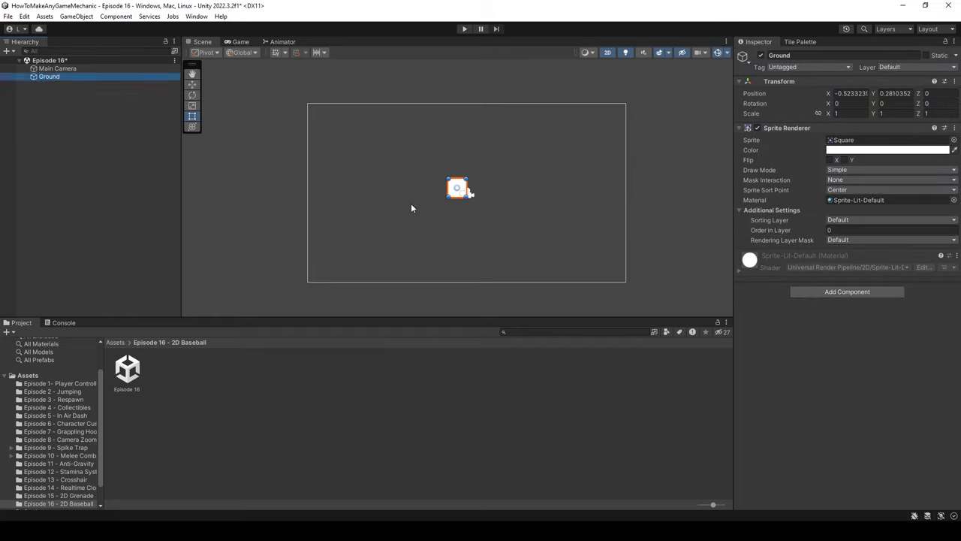
{"action": "right_click", "coordinate": [854, 81]}
{"action": "left_click", "coordinate": [864, 86]}
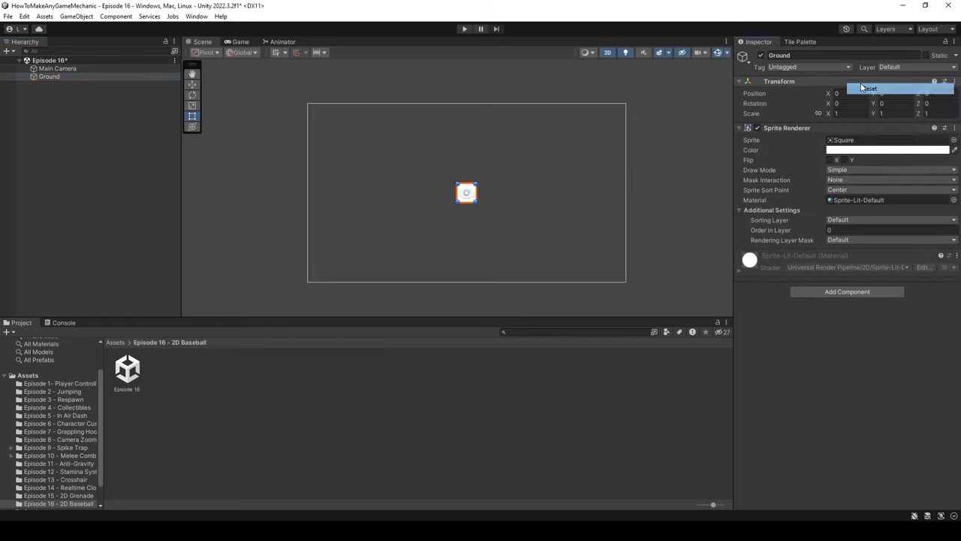
{"action": "key", "text": "w"}
Step: Add a Box Collider 2D component to Ground
{"action": "left_click", "coordinate": [854, 292]}
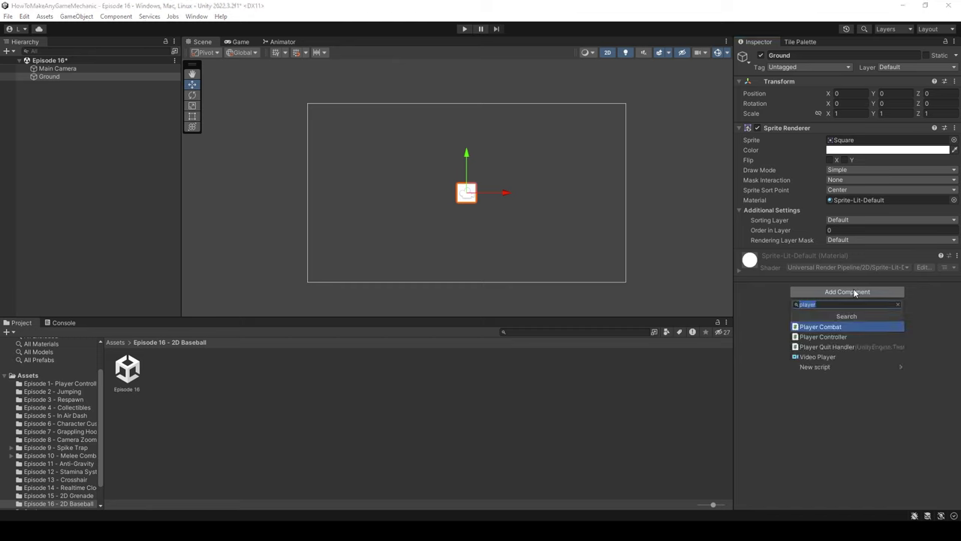
{"action": "type", "text": "box"}
{"action": "key", "text": "Down"}
{"action": "key", "text": "Return"}
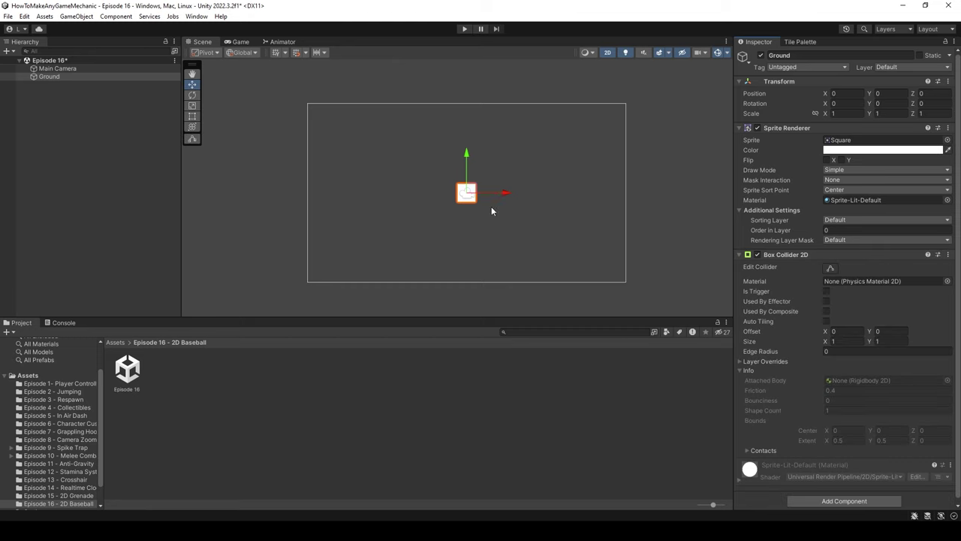
Step: Stretch Ground to X scale 21.288, lower it to Y -5.12, and preview it in the Game view
{"action": "key", "text": "r"}
{"action": "left_click_drag", "start_coordinate": [504, 193], "coordinate": [721, 193]}
{"action": "key", "text": "w"}
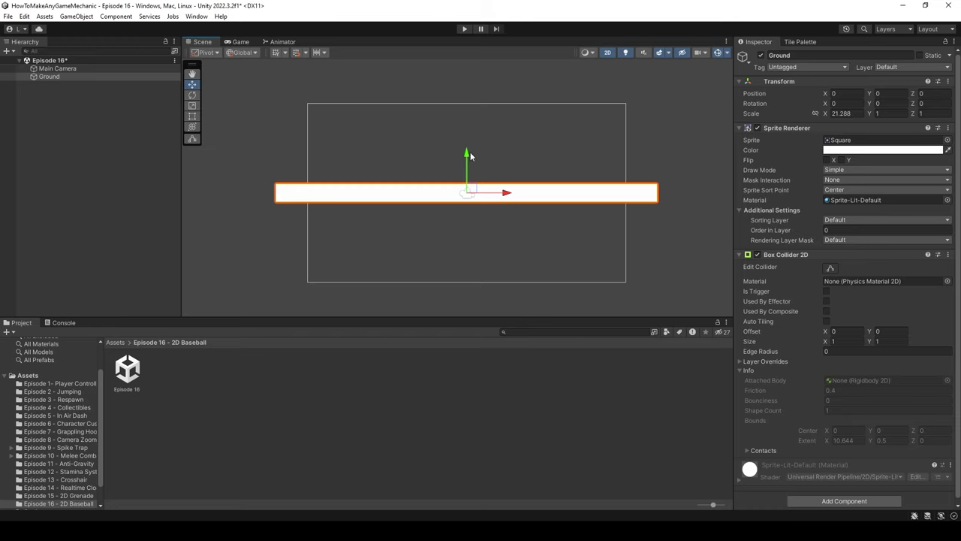
{"action": "left_click_drag", "start_coordinate": [468, 156], "coordinate": [461, 243]}
{"action": "left_click", "coordinate": [240, 42]}
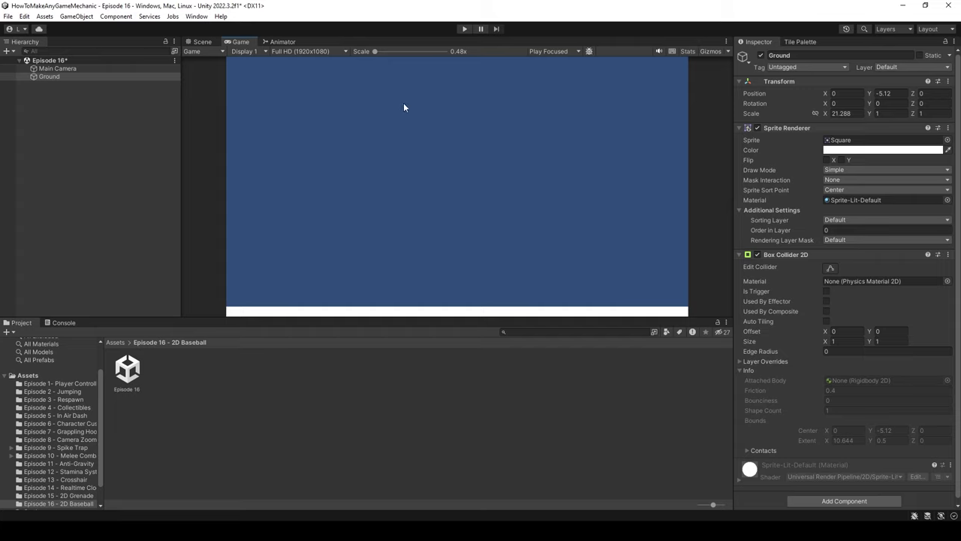
Step: Change the Main Camera's Background Type to Solid Color with light grey, then show the Scene view
{"action": "left_click", "coordinate": [56, 68]}
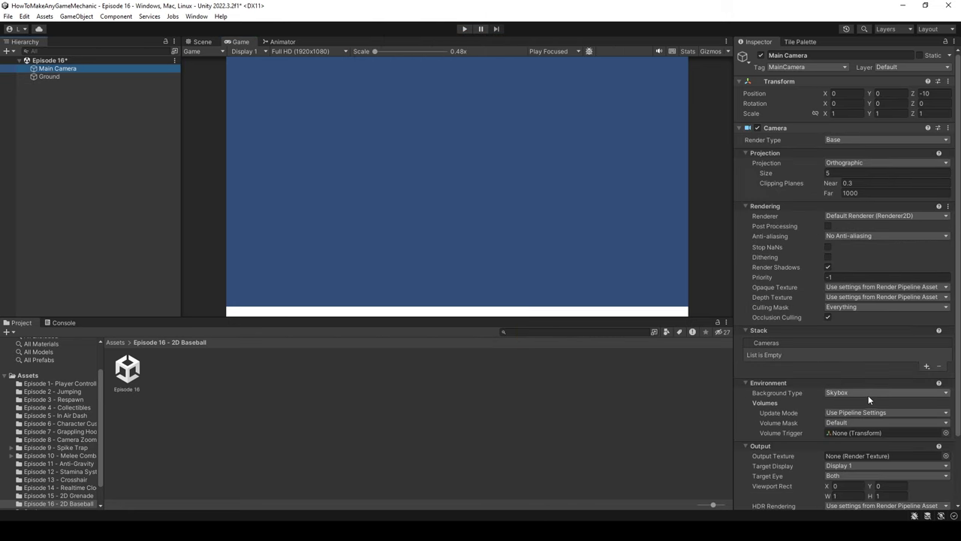
{"action": "left_click", "coordinate": [868, 397]}
{"action": "left_click", "coordinate": [860, 412]}
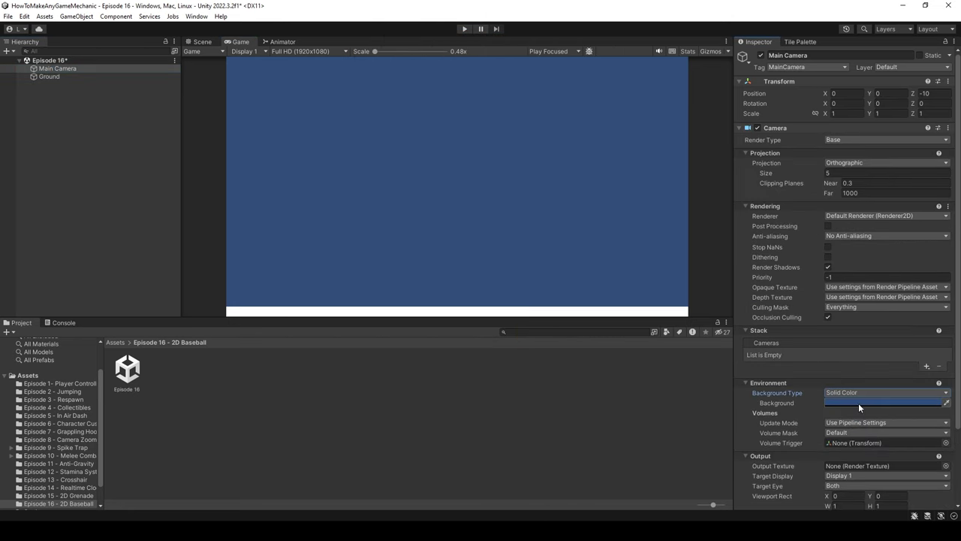
{"action": "left_click", "coordinate": [860, 404]}
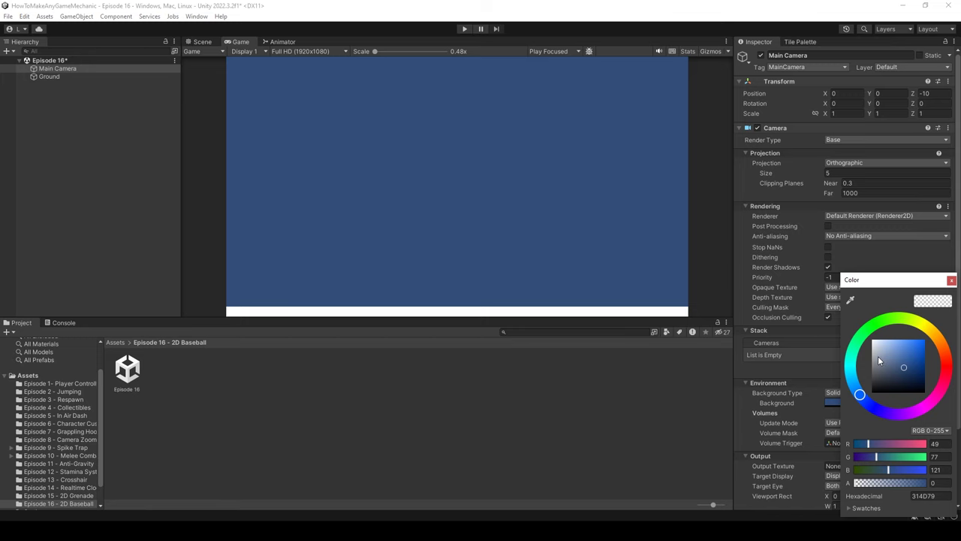
{"action": "left_click", "coordinate": [879, 361]}
{"action": "left_click", "coordinate": [301, 155]}
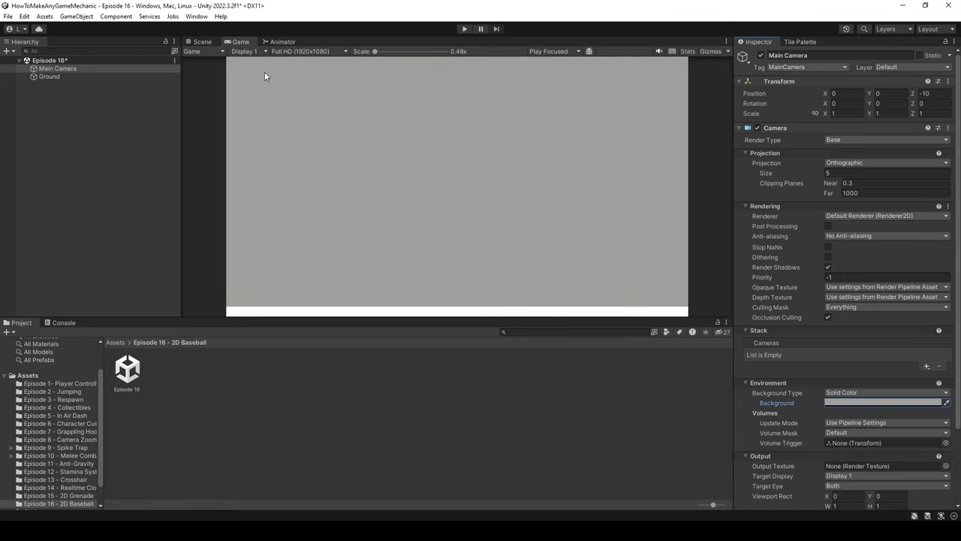
{"action": "left_click", "coordinate": [203, 43]}
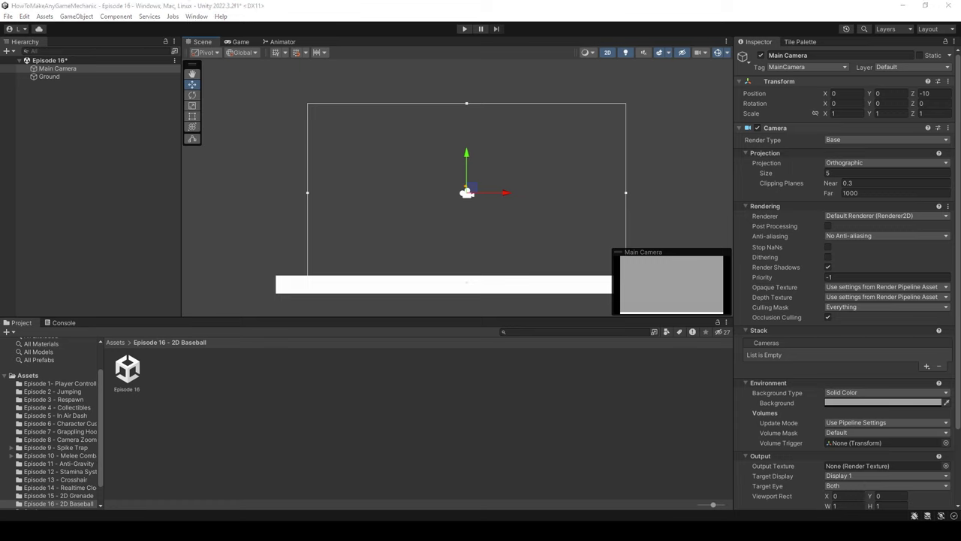
Step: Import Baseball_SpriteSheet as Multiple sprites, 16 pixels per unit, Point filter, compression None
{"action": "left_click_drag", "start_coordinate": [122, 385], "coordinate": [345, 451]}
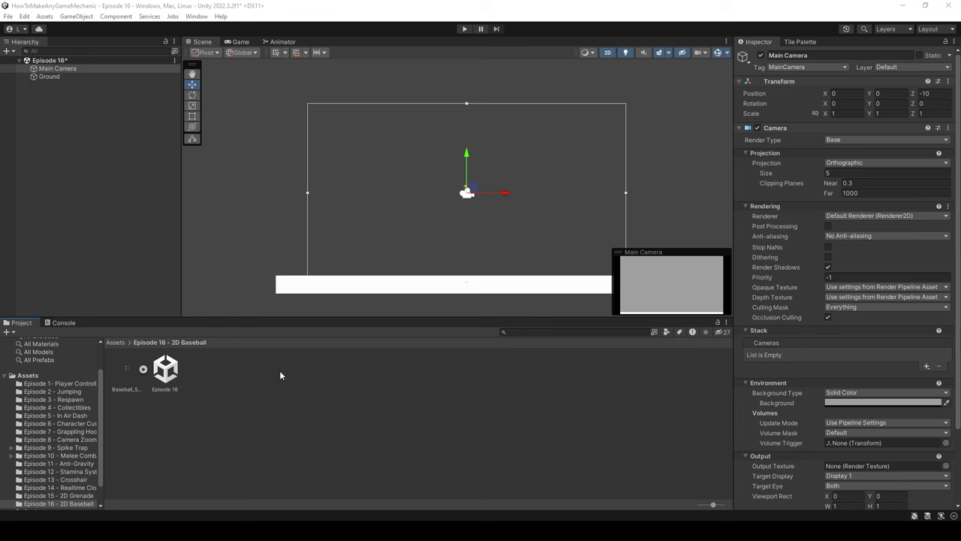
{"action": "left_click", "coordinate": [124, 375]}
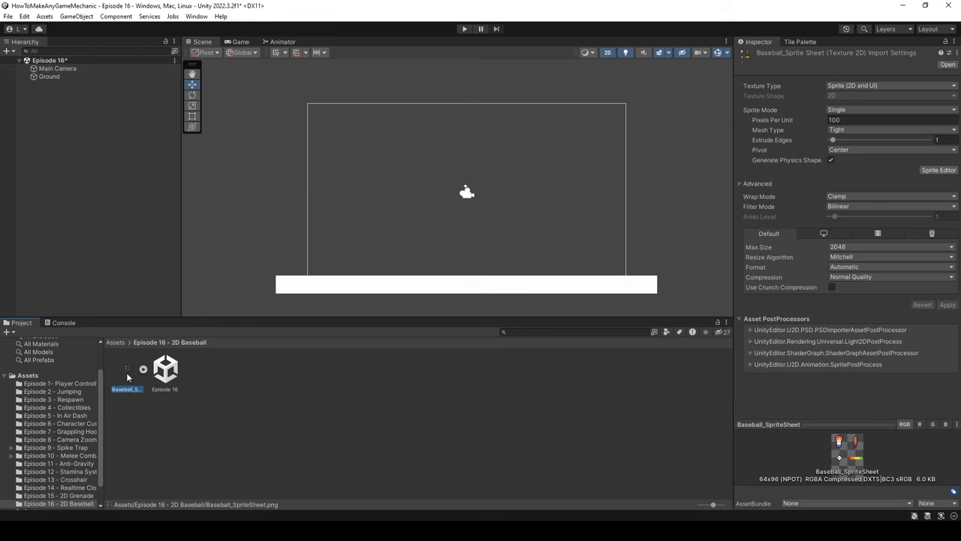
{"action": "left_click", "coordinate": [855, 109]}
{"action": "left_click", "coordinate": [854, 128]}
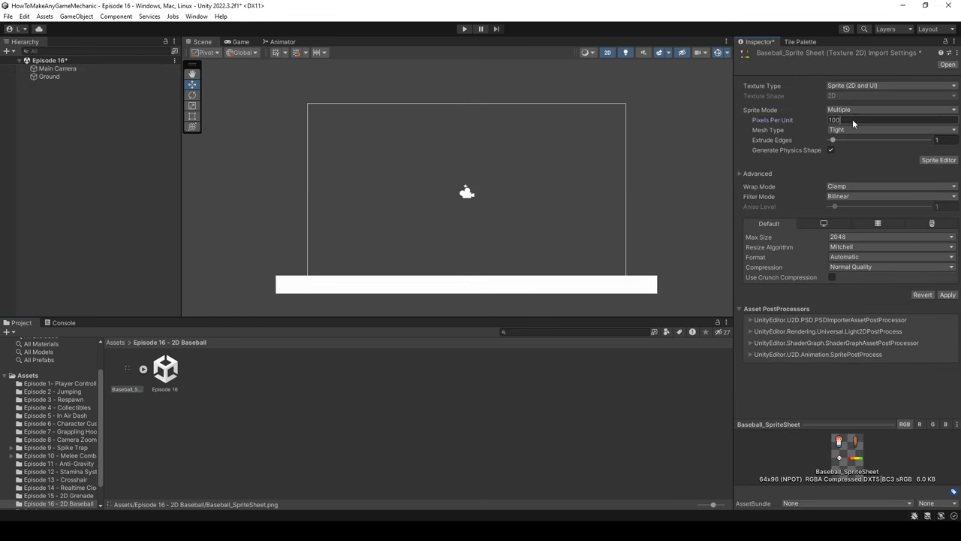
{"action": "left_click", "coordinate": [853, 121]}
{"action": "type", "text": "16"}
{"action": "left_click", "coordinate": [851, 197]}
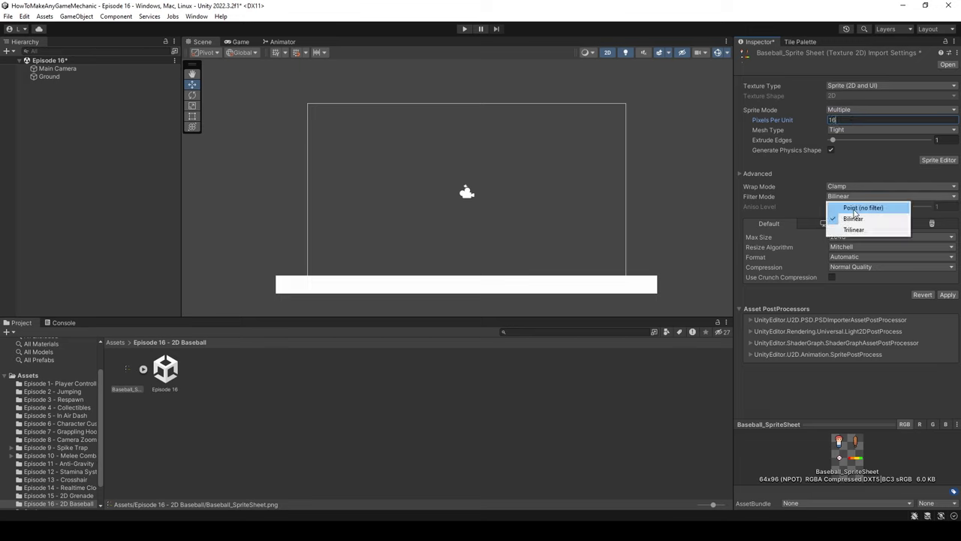
{"action": "left_click", "coordinate": [854, 210]}
{"action": "left_click", "coordinate": [843, 268]}
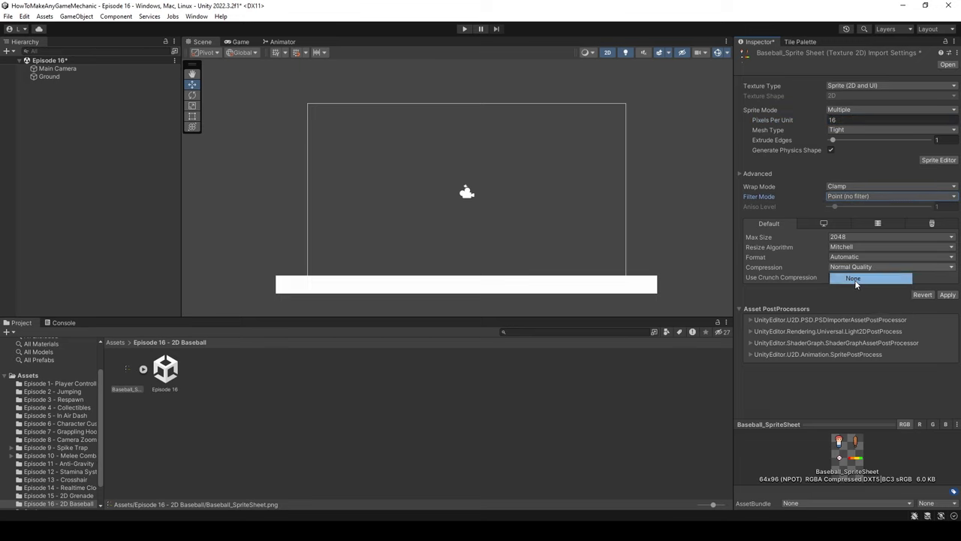
{"action": "left_click", "coordinate": [855, 282]}
{"action": "left_click", "coordinate": [948, 284]}
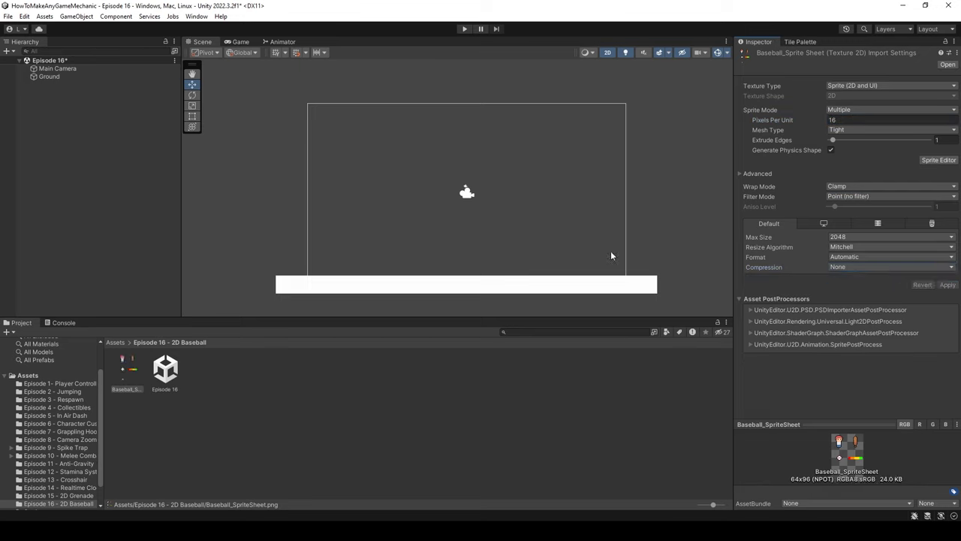
Step: Slice Baseball_SpriteSheet in the Sprite Editor by cell size 32×32, then close the editor
{"action": "left_click", "coordinate": [939, 160]}
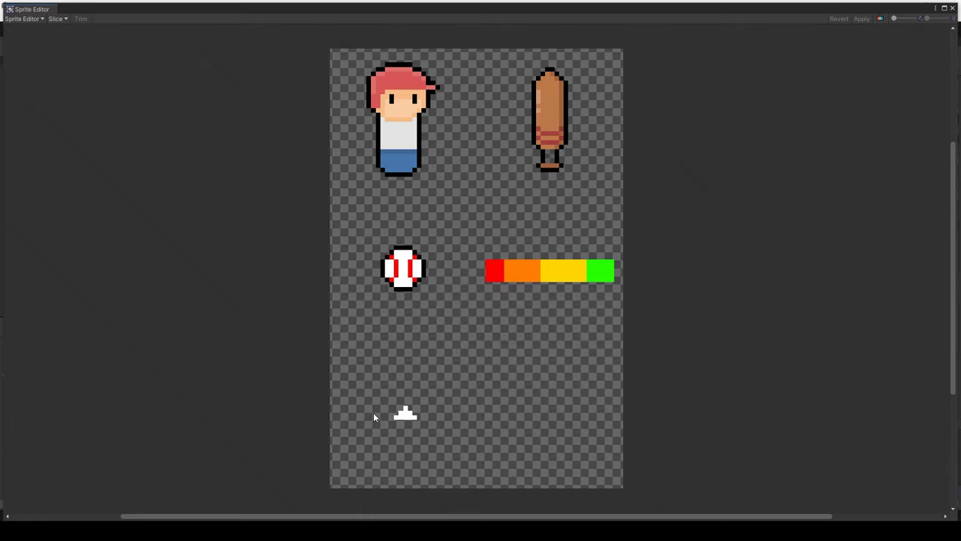
{"action": "left_click", "coordinate": [58, 18]}
{"action": "left_click", "coordinate": [151, 28]}
{"action": "left_click", "coordinate": [151, 51]}
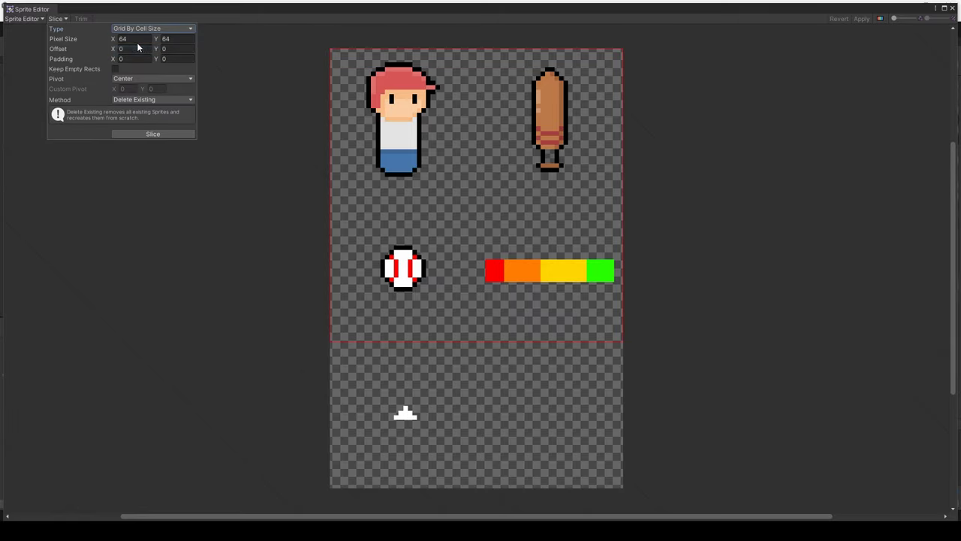
{"action": "left_click", "coordinate": [131, 39]}
{"action": "type", "text": "32"}
{"action": "left_click", "coordinate": [180, 39]}
{"action": "type", "text": "32"}
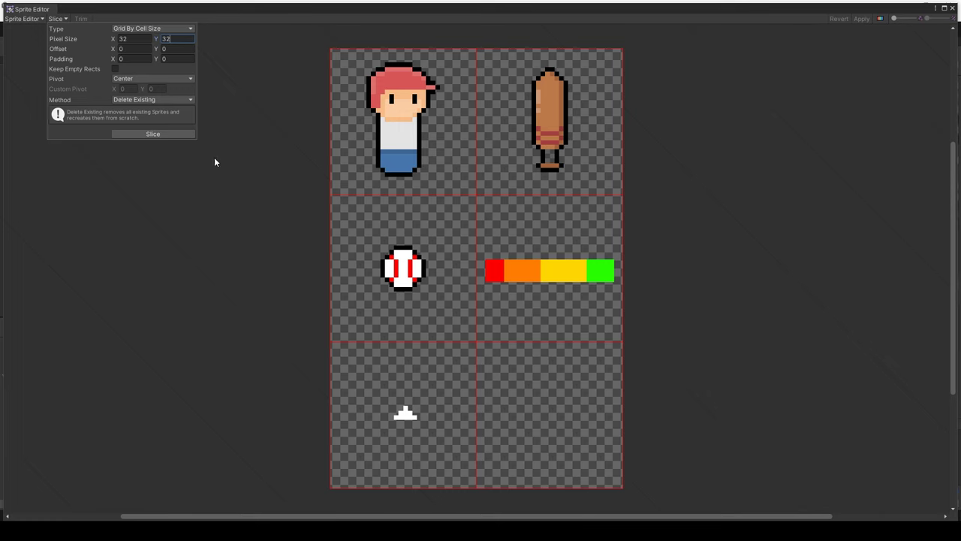
{"action": "left_click", "coordinate": [152, 133]}
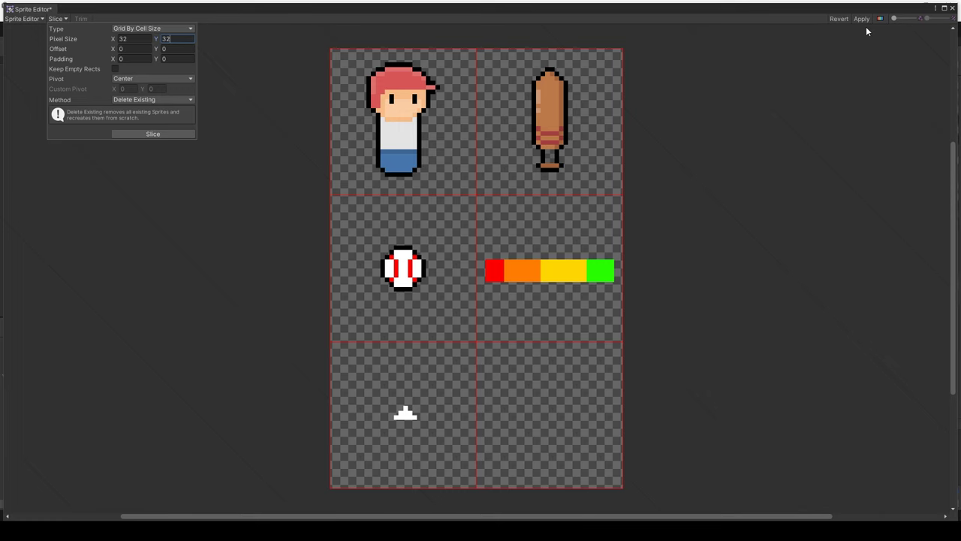
{"action": "left_click", "coordinate": [953, 8]}
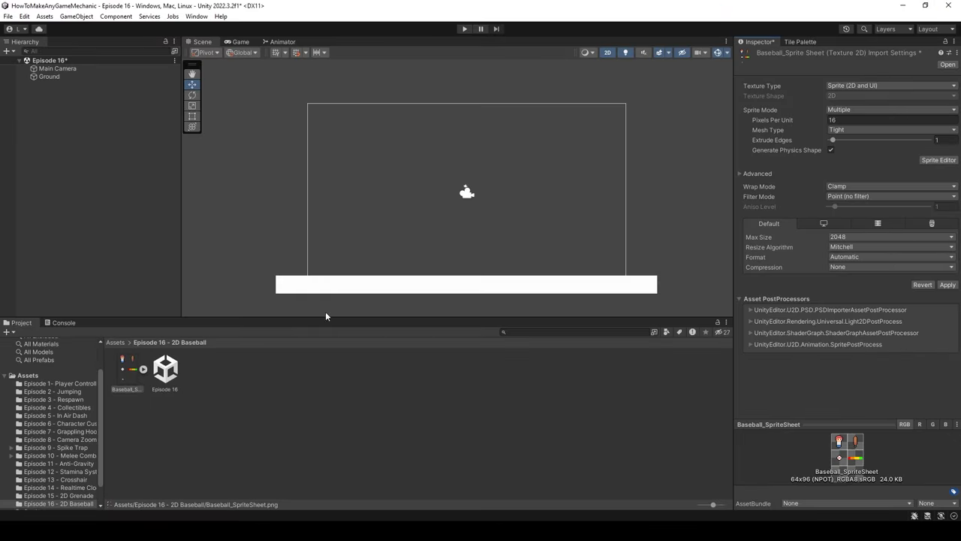
Step: Create an empty Player object reset to 0, 0, 0 and expand the sheet's sliced sprites
{"action": "left_click", "coordinate": [404, 189]}
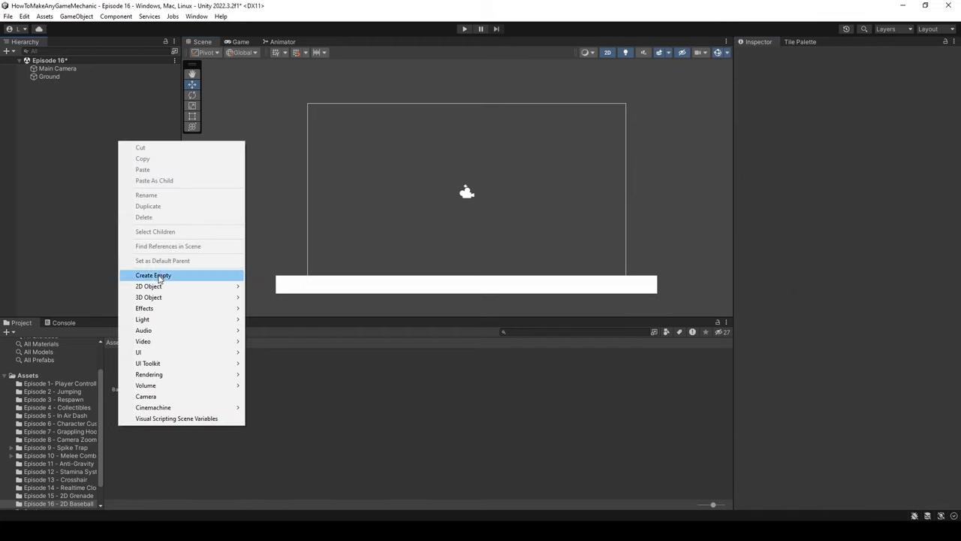
{"action": "left_click", "coordinate": [157, 275]}
{"action": "type", "text": "Player"}
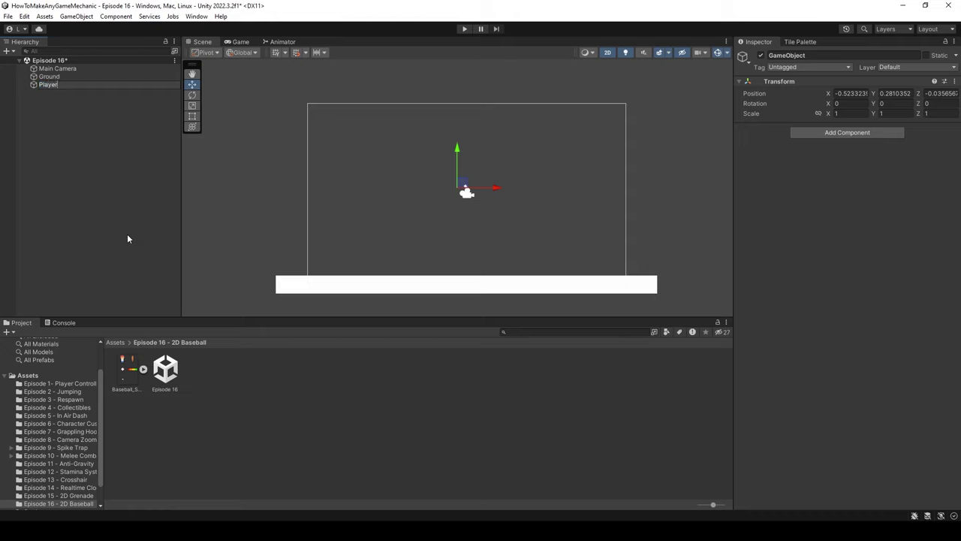
{"action": "key", "text": "Return"}
{"action": "right_click", "coordinate": [821, 81]}
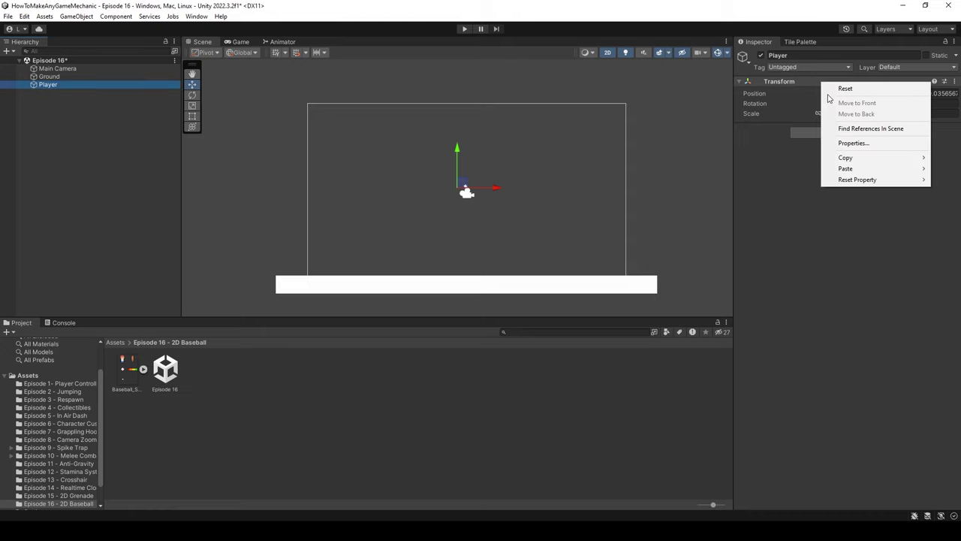
{"action": "left_click", "coordinate": [837, 88]}
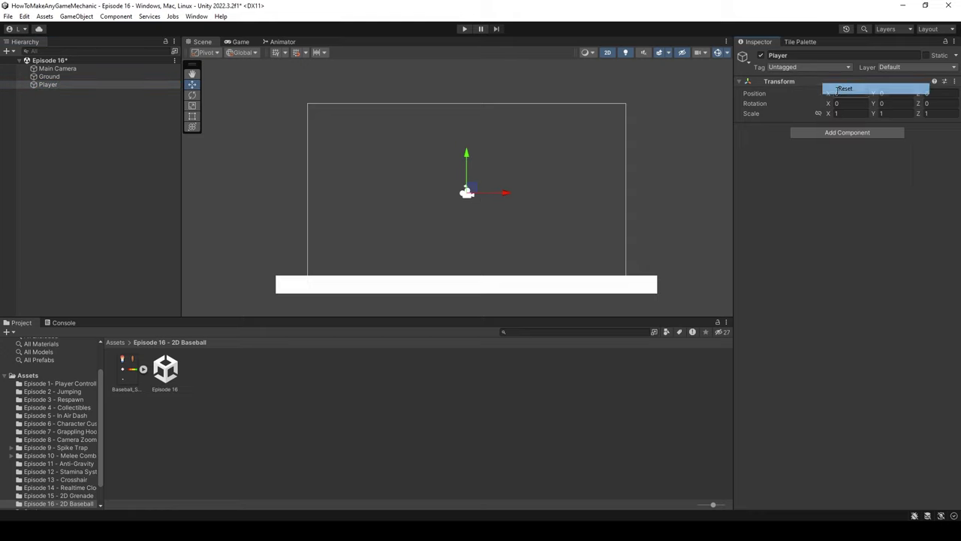
{"action": "left_click", "coordinate": [142, 368]}
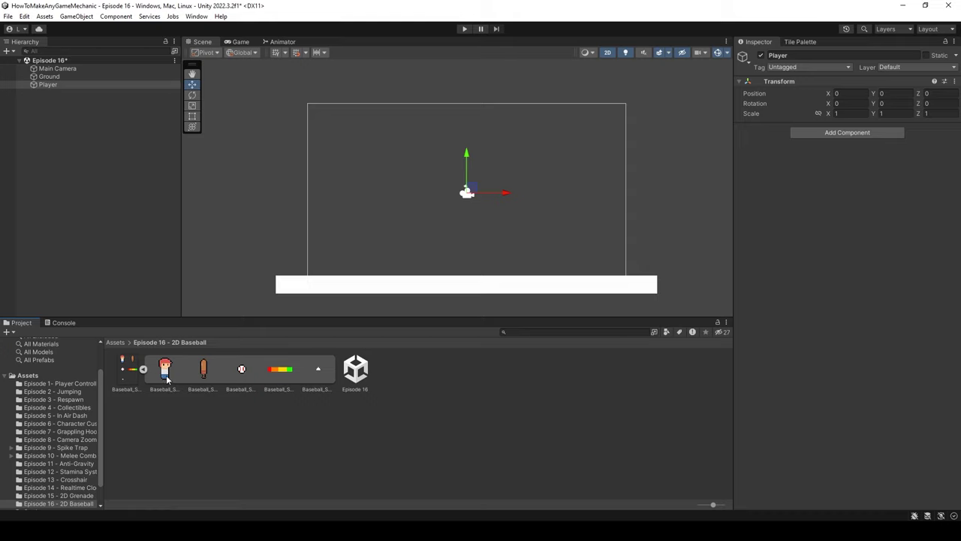
Step: Parent the player sprite to Player, add a Bat child, and place the bat sprite under Bat
{"action": "left_click_drag", "start_coordinate": [167, 380], "coordinate": [73, 85]}
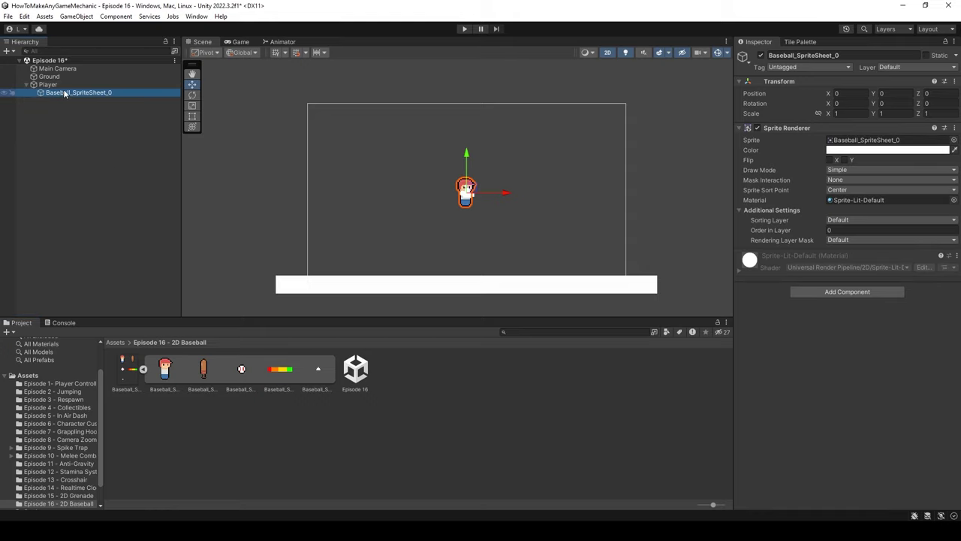
{"action": "right_click", "coordinate": [60, 86]}
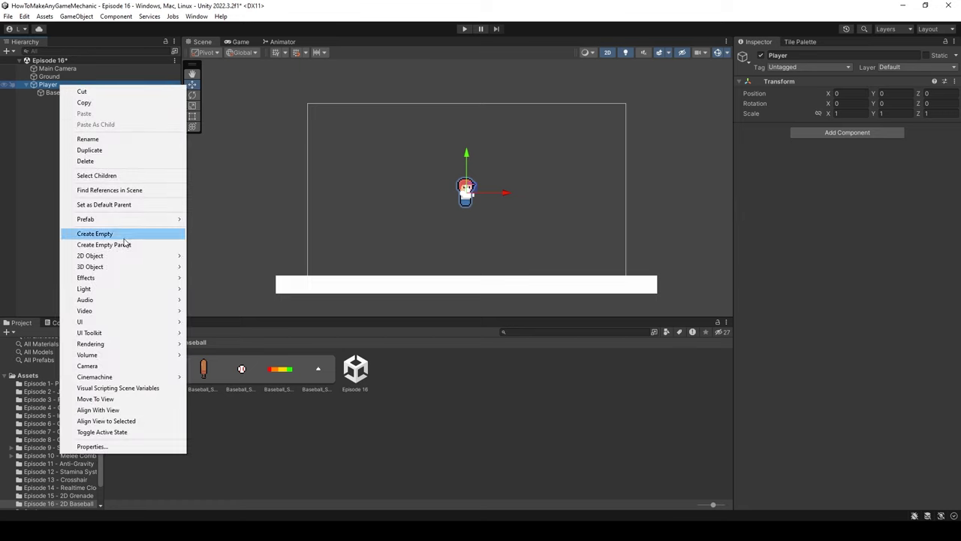
{"action": "left_click", "coordinate": [123, 236]}
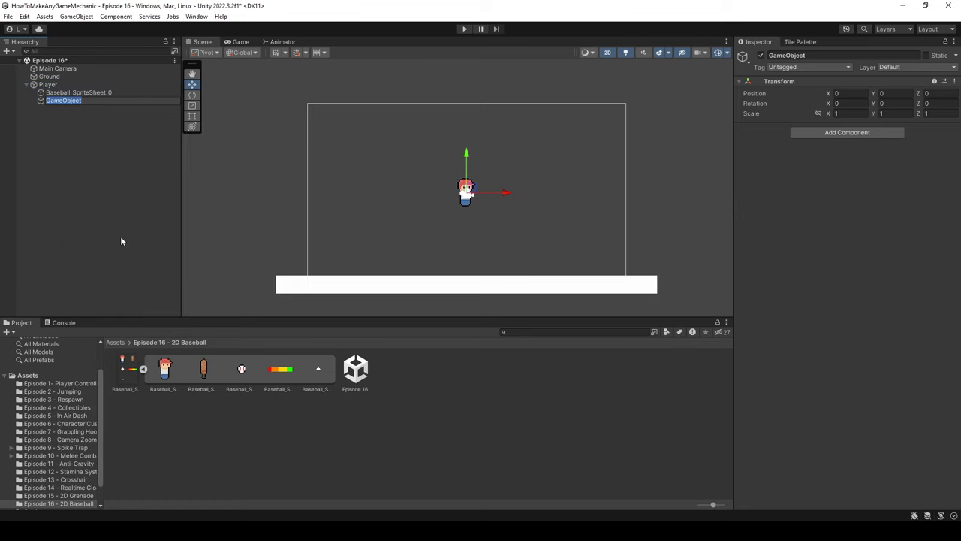
{"action": "type", "text": "Bat"}
{"action": "key", "text": "Return"}
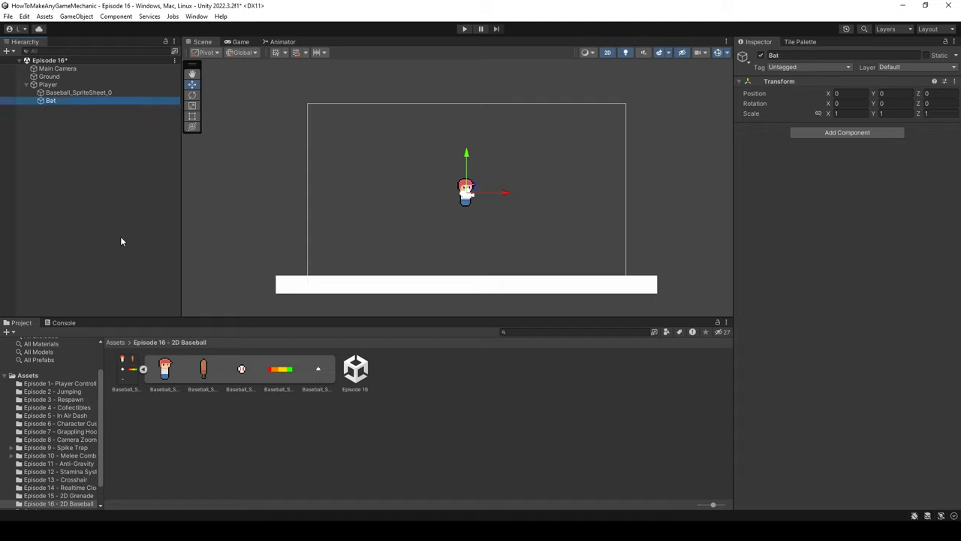
{"action": "left_click", "coordinate": [205, 369]}
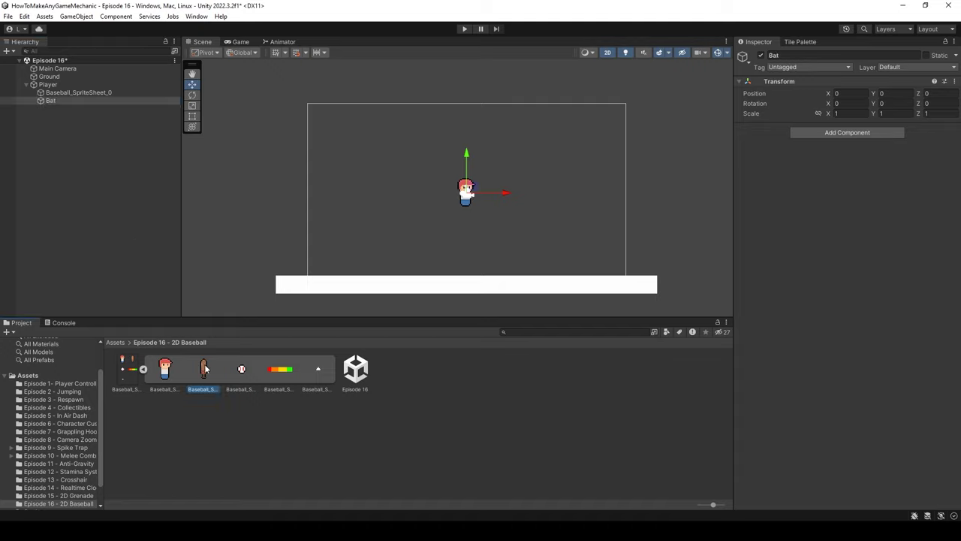
{"action": "left_click_drag", "start_coordinate": [205, 368], "coordinate": [65, 100]}
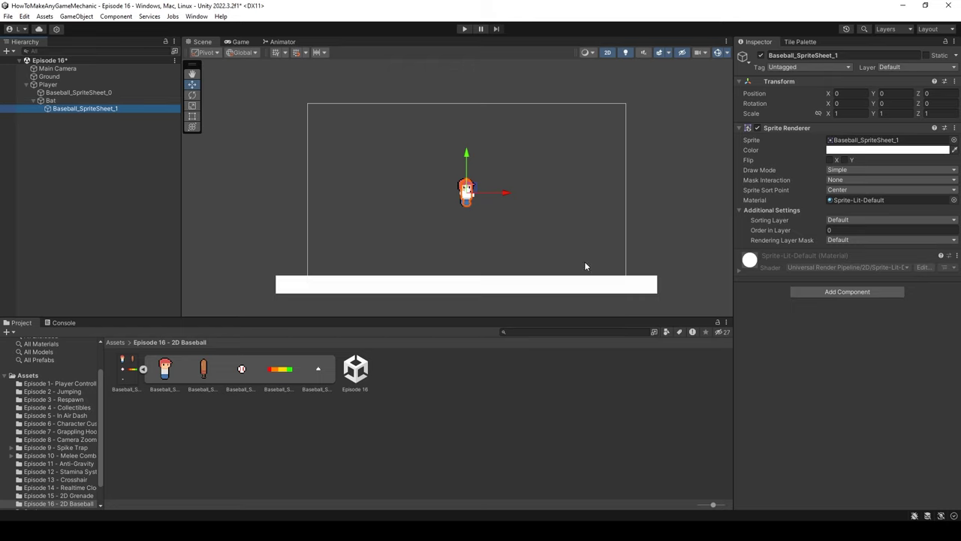
Step: Set the bat sprite's Order in Layer to 1 and move Bat to the player's left
{"action": "left_click", "coordinate": [840, 230]}
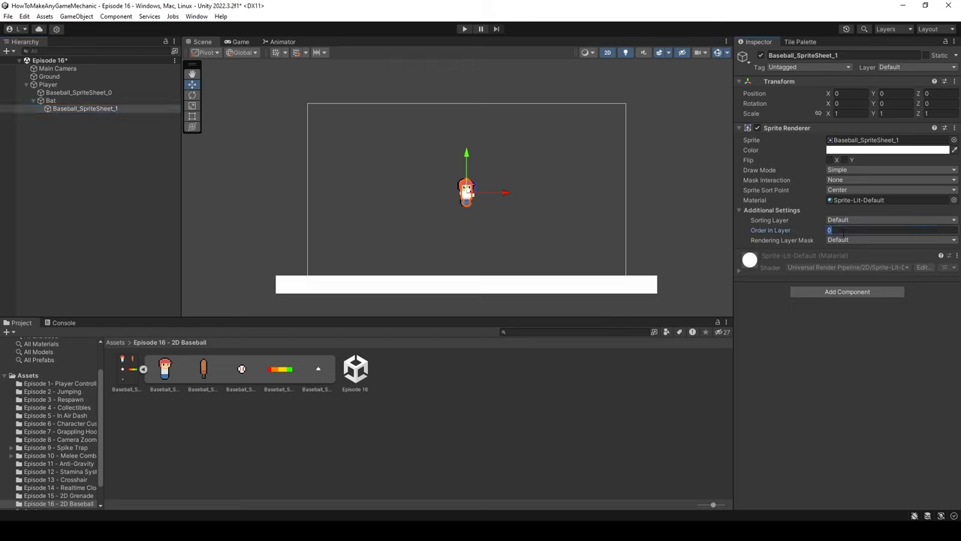
{"action": "type", "text": "1"}
{"action": "left_click", "coordinate": [51, 100]}
{"action": "left_click_drag", "start_coordinate": [508, 196], "coordinate": [494, 195]}
{"action": "left_click_drag", "start_coordinate": [451, 168], "coordinate": [460, 158]}
{"action": "key", "text": "f"}
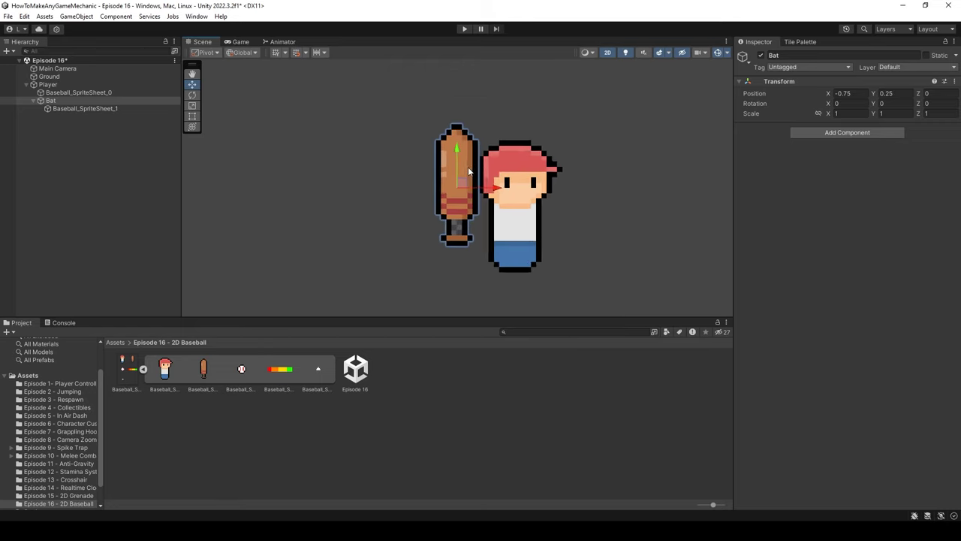
Step: Raise the bat sprite to hand height and keep Bat upright at X -0.75, Y -0.224
{"action": "left_click", "coordinate": [99, 109]}
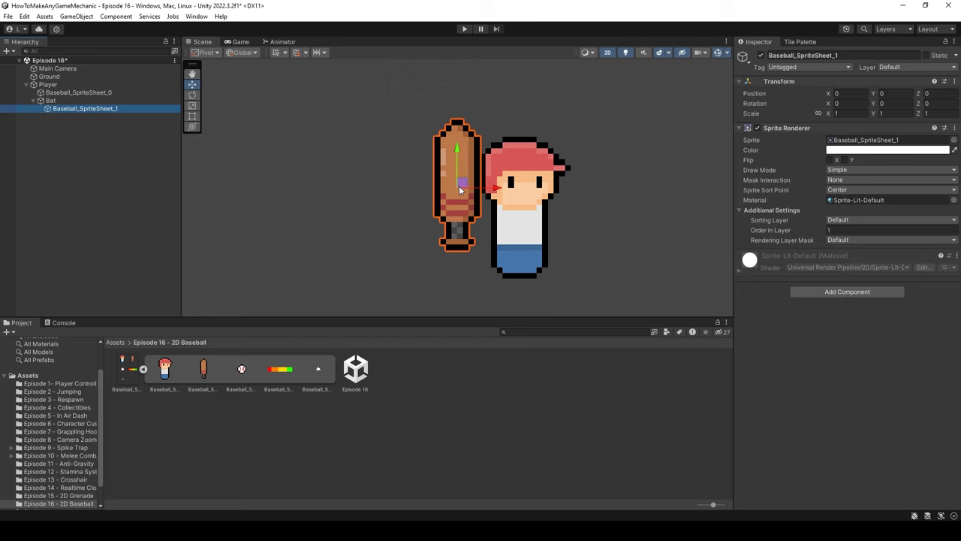
{"action": "left_click_drag", "start_coordinate": [454, 148], "coordinate": [457, 108]}
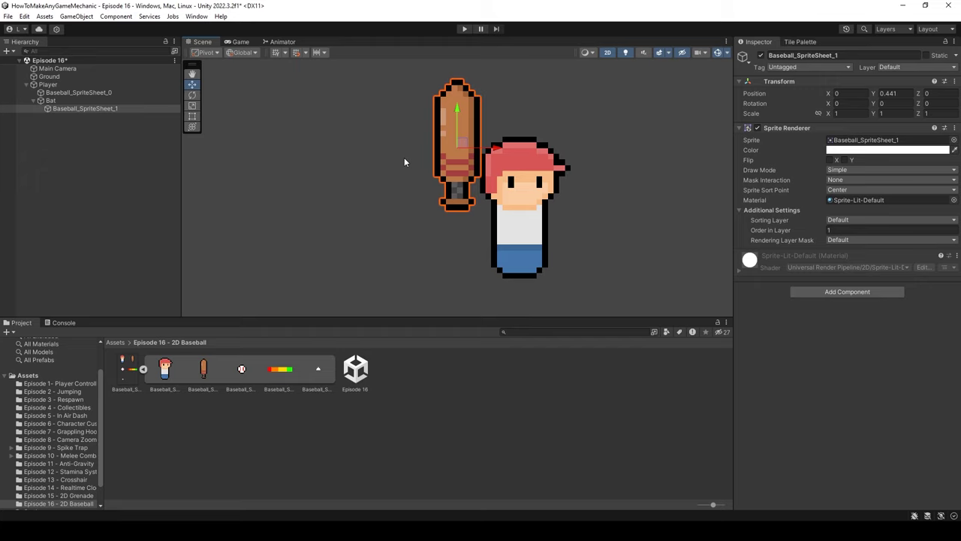
{"action": "left_click", "coordinate": [63, 102]}
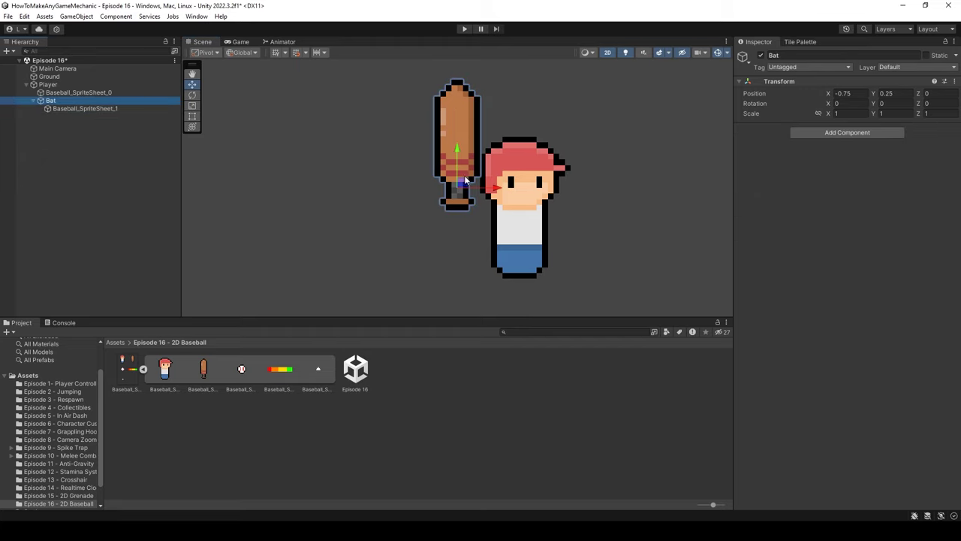
{"action": "key", "text": "e"}
{"action": "left_click_drag", "start_coordinate": [466, 164], "coordinate": [482, 192]}
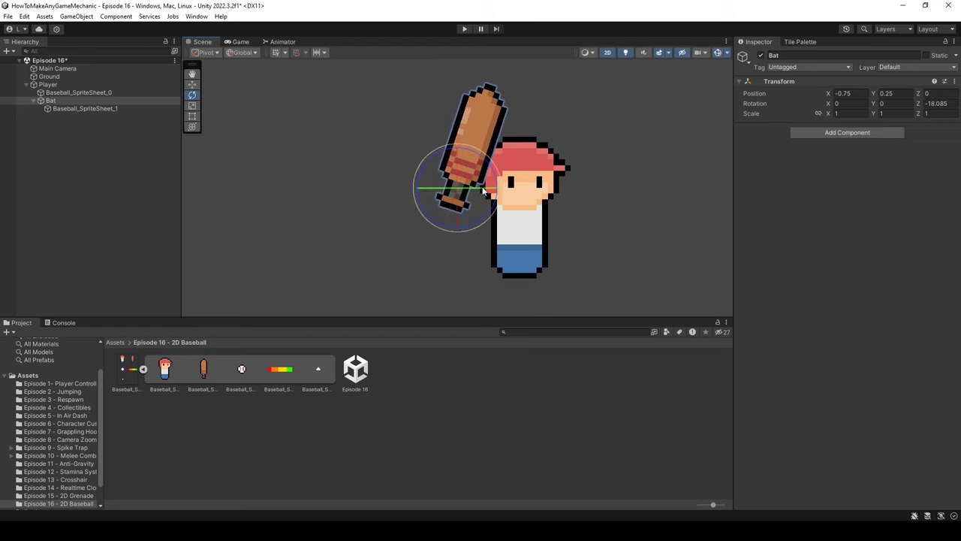
{"action": "key", "text": "ctrl+z"}
{"action": "key", "text": "w"}
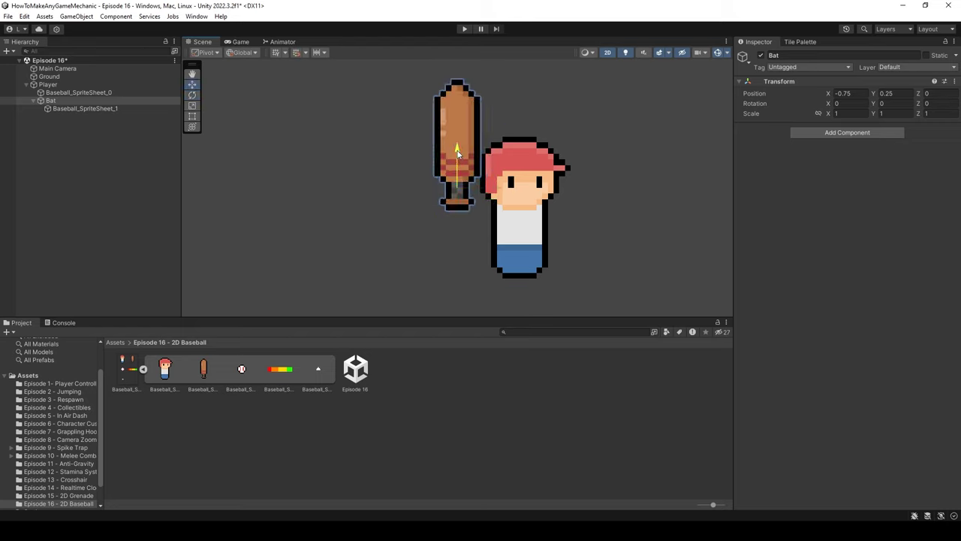
{"action": "left_click_drag", "start_coordinate": [457, 153], "coordinate": [463, 193]}
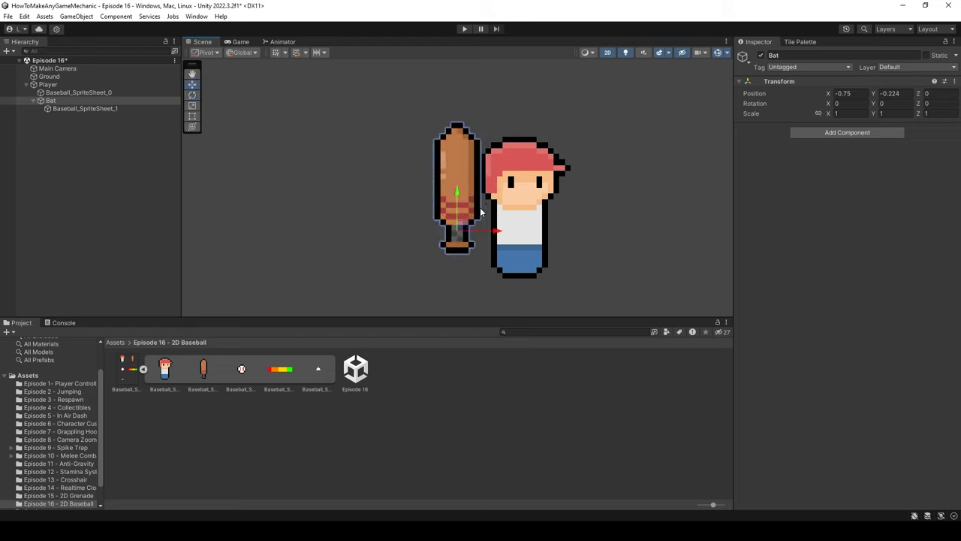
{"action": "double_click", "coordinate": [98, 84]}
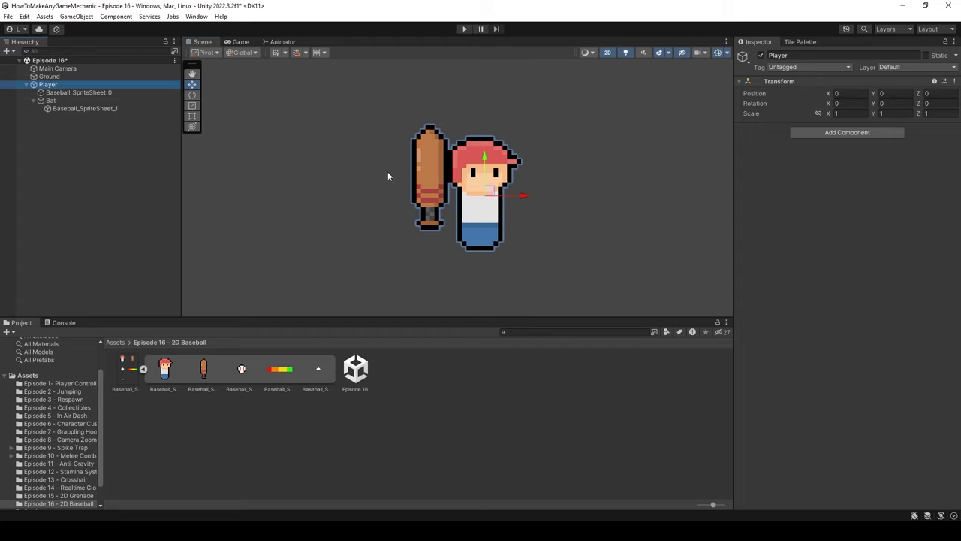
Step: Zoom out and drag Player with its bat down onto the Ground's left side
{"action": "scroll", "coordinate": [375, 185], "scroll_direction": "down", "scroll_amount": 6}
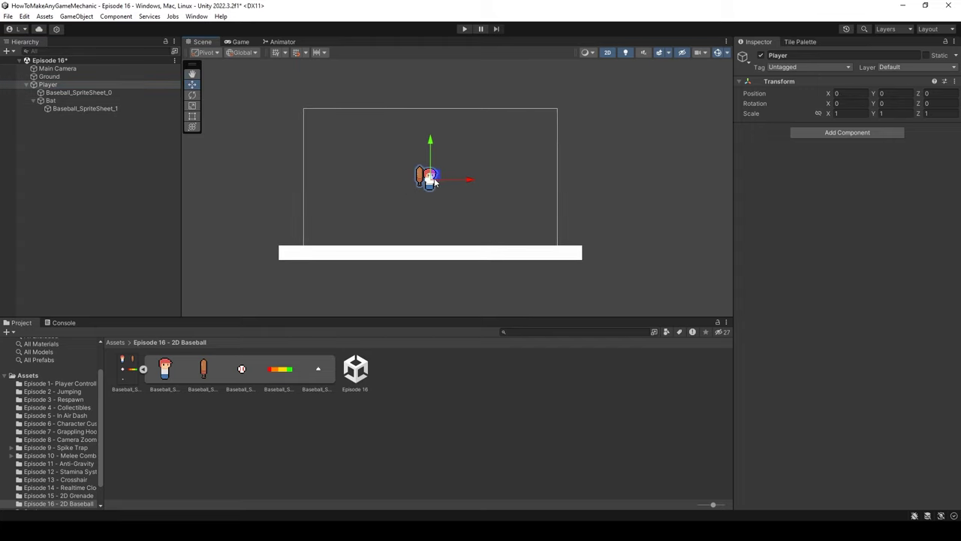
{"action": "left_click_drag", "start_coordinate": [430, 143], "coordinate": [421, 193]}
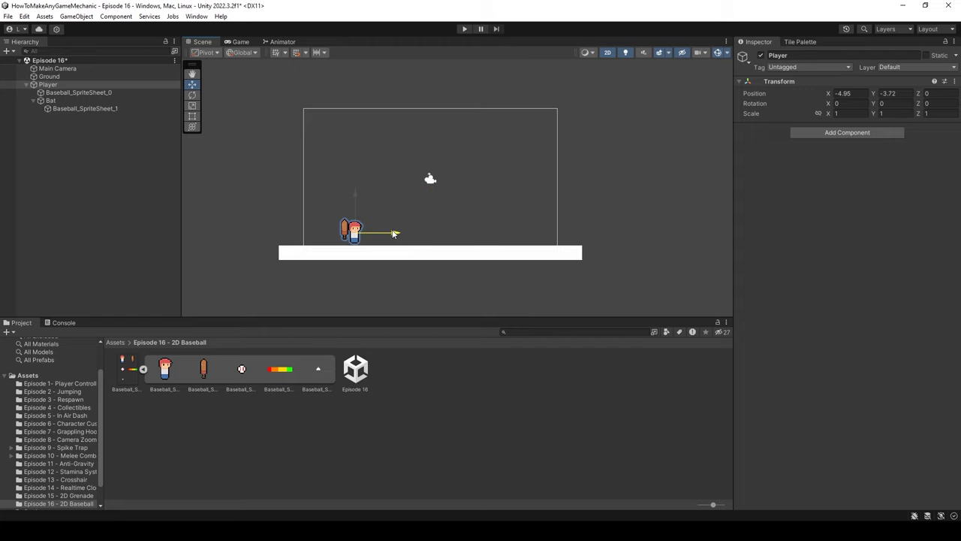